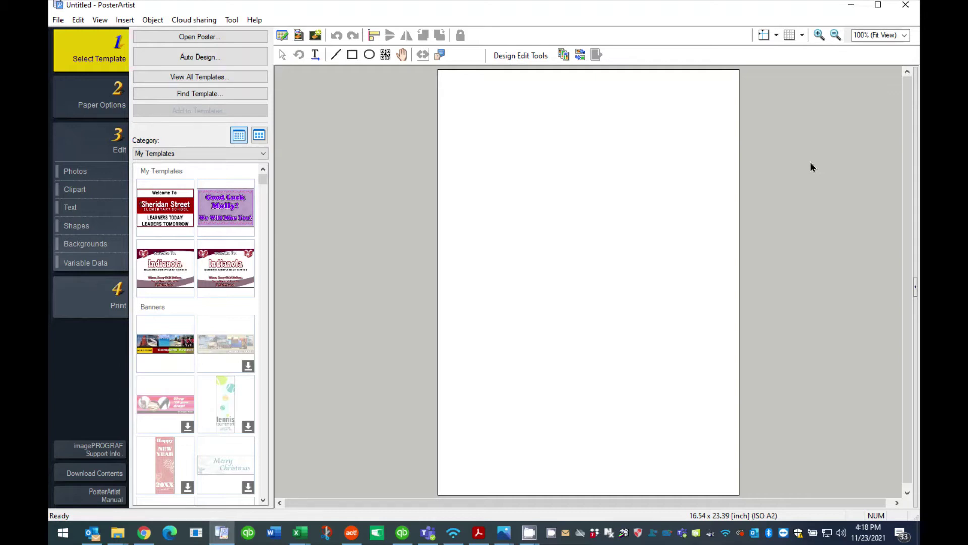
Load the Workplace Safety 'Help Prevent the Spread of Germs' template from Signs & Notices
{"action": "left_click", "coordinate": [263, 153]}
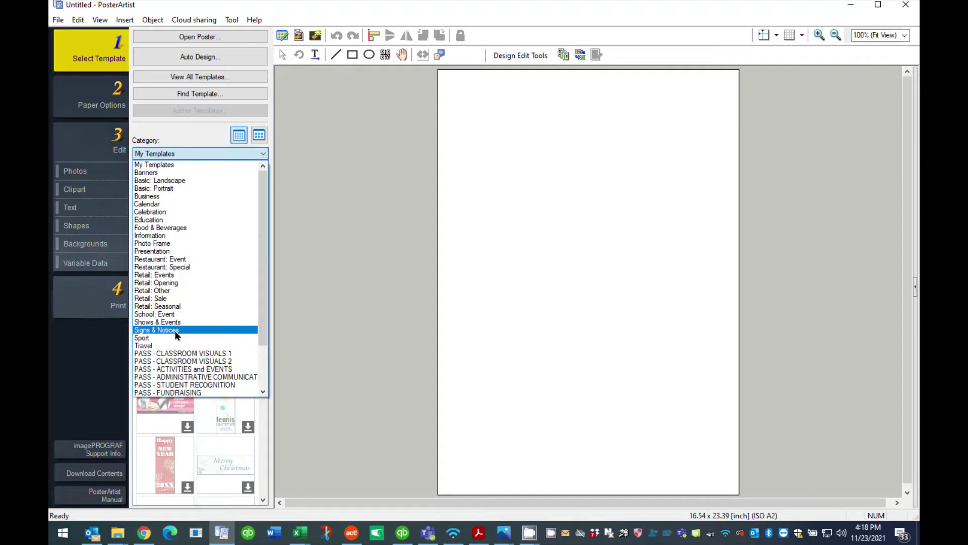
{"action": "left_click", "coordinate": [174, 328]}
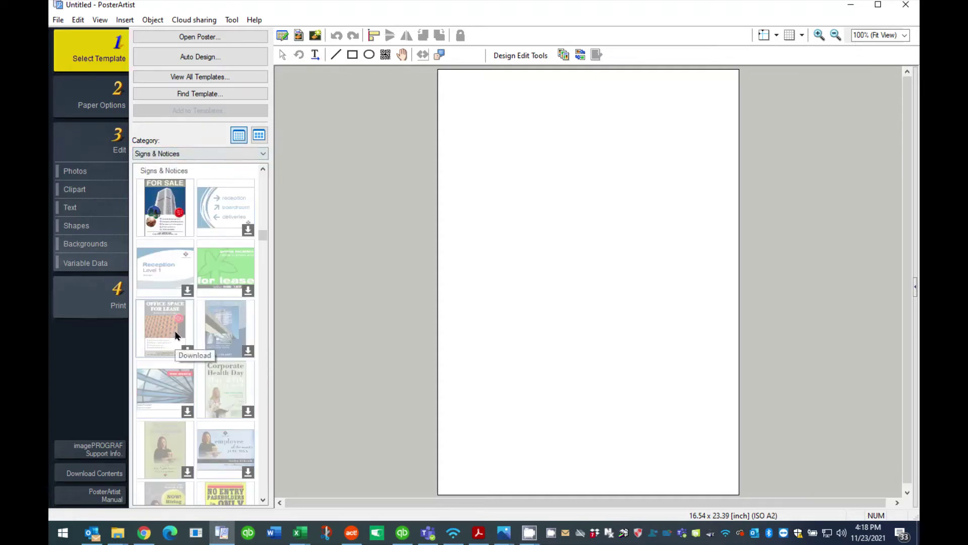
{"action": "scroll", "coordinate": [177, 336], "scroll_direction": "down", "scroll_amount": 5}
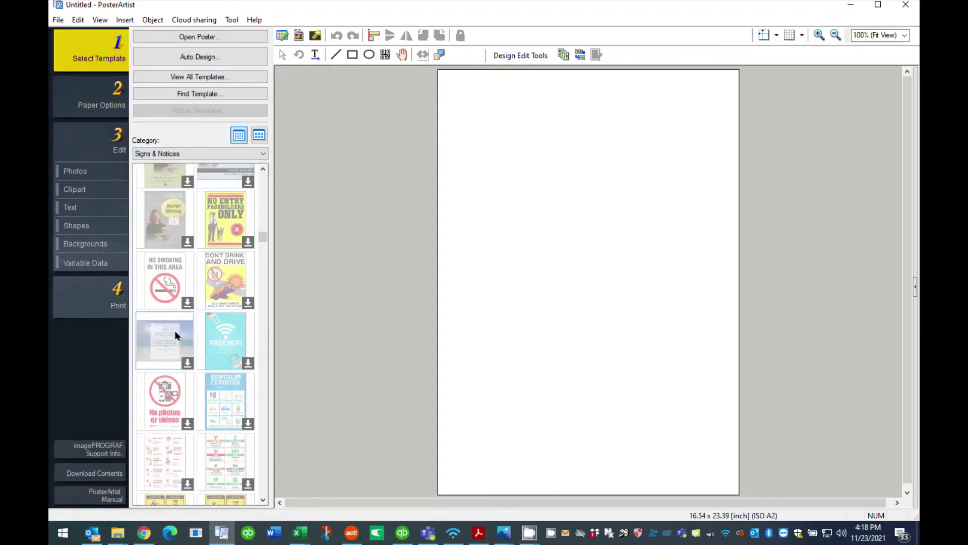
{"action": "scroll", "coordinate": [177, 335], "scroll_direction": "down", "scroll_amount": 10}
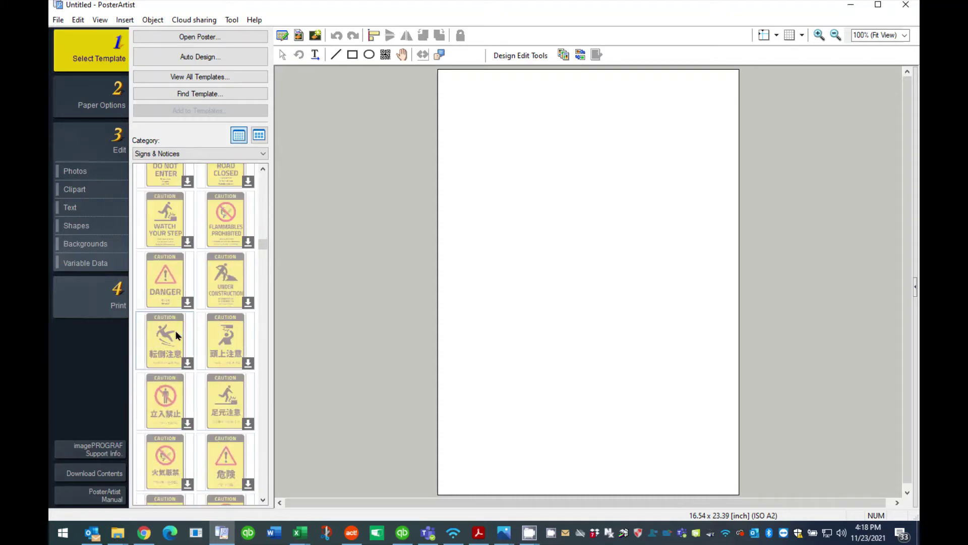
{"action": "scroll", "coordinate": [176, 335], "scroll_direction": "down", "scroll_amount": 5}
{"action": "scroll", "coordinate": [176, 335], "scroll_direction": "down", "scroll_amount": 5}
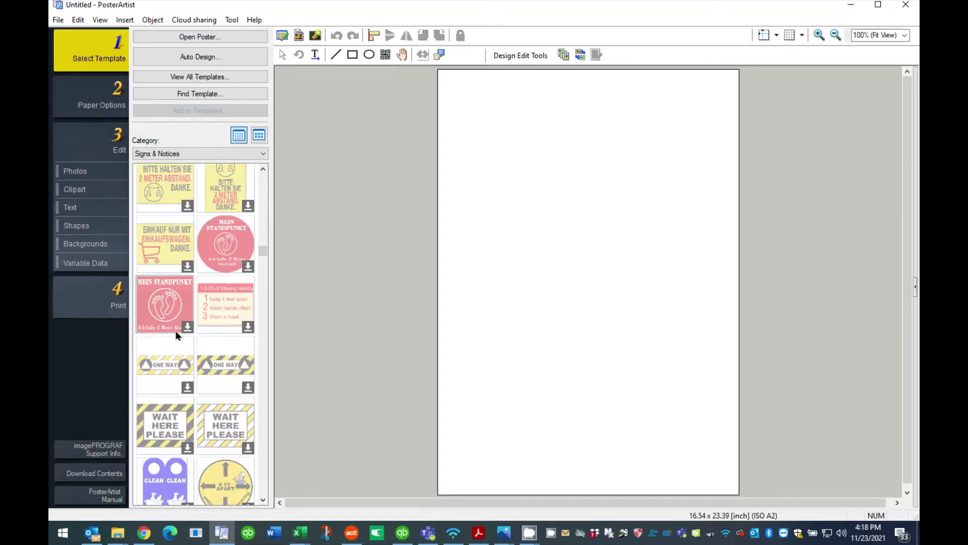
{"action": "scroll", "coordinate": [176, 335], "scroll_direction": "down", "scroll_amount": 5}
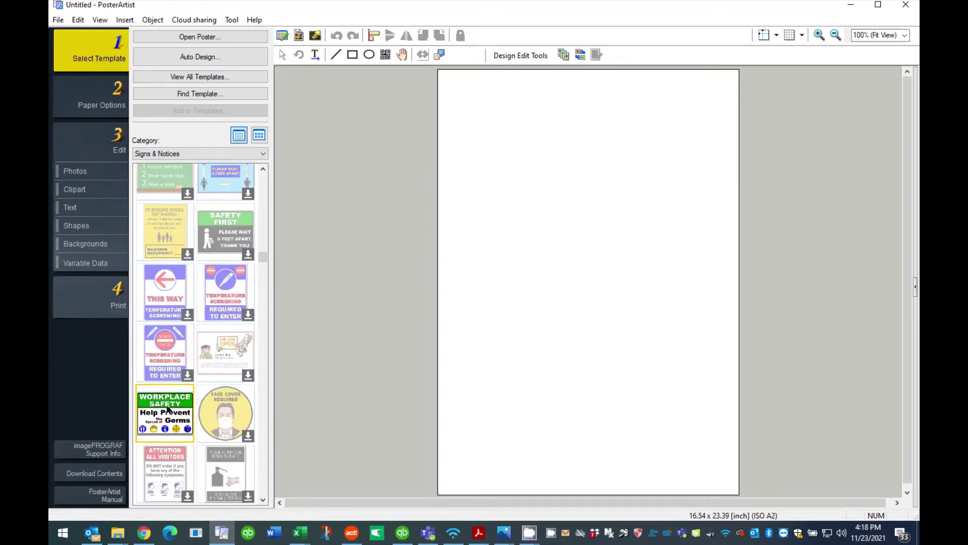
{"action": "left_click", "coordinate": [168, 410]}
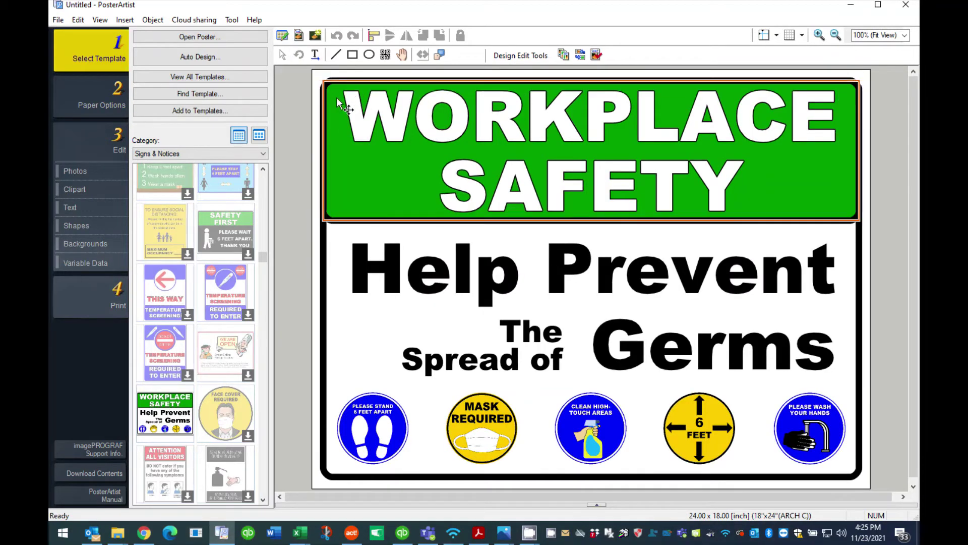
Export the poster to Documents as a JPEG named 'Workplace decal'
{"action": "left_click", "coordinate": [58, 20]}
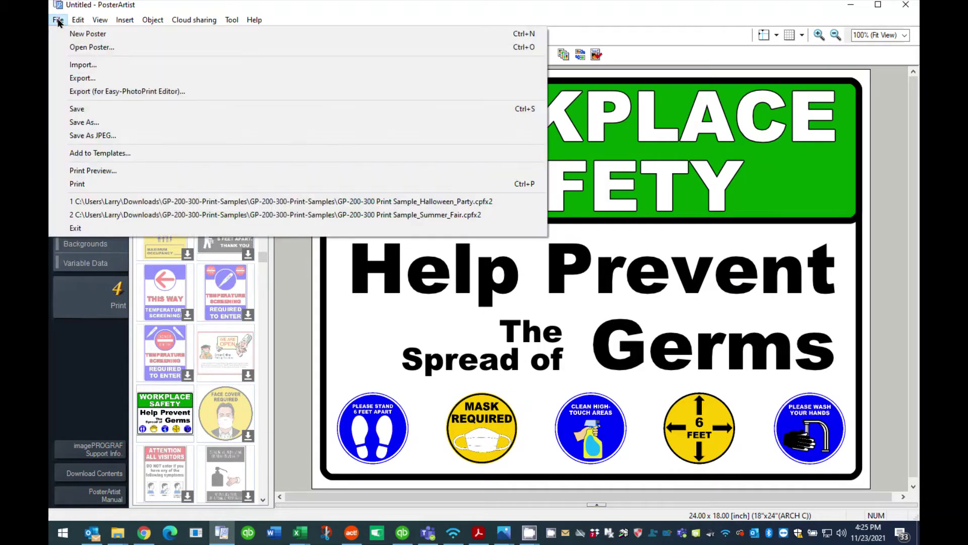
{"action": "left_click", "coordinate": [101, 136]}
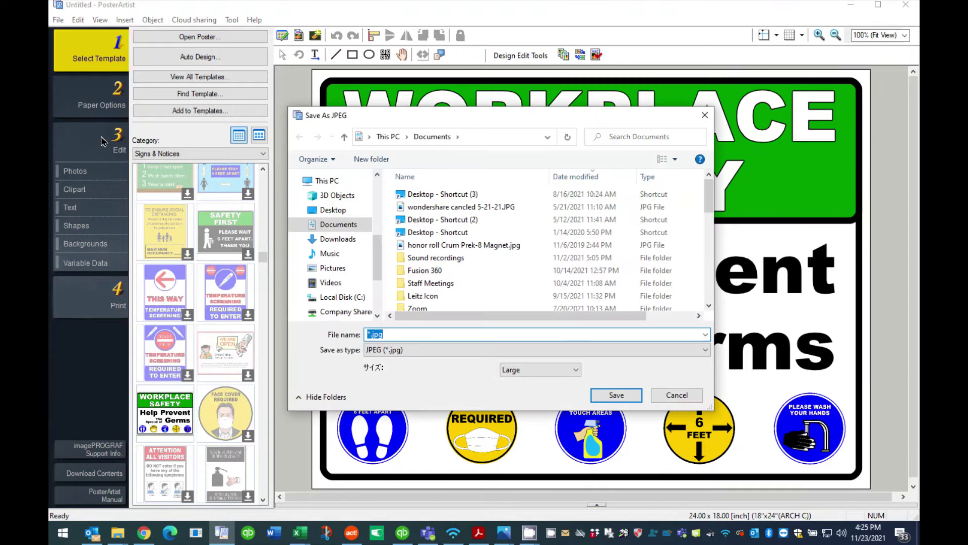
{"action": "left_click", "coordinate": [328, 226]}
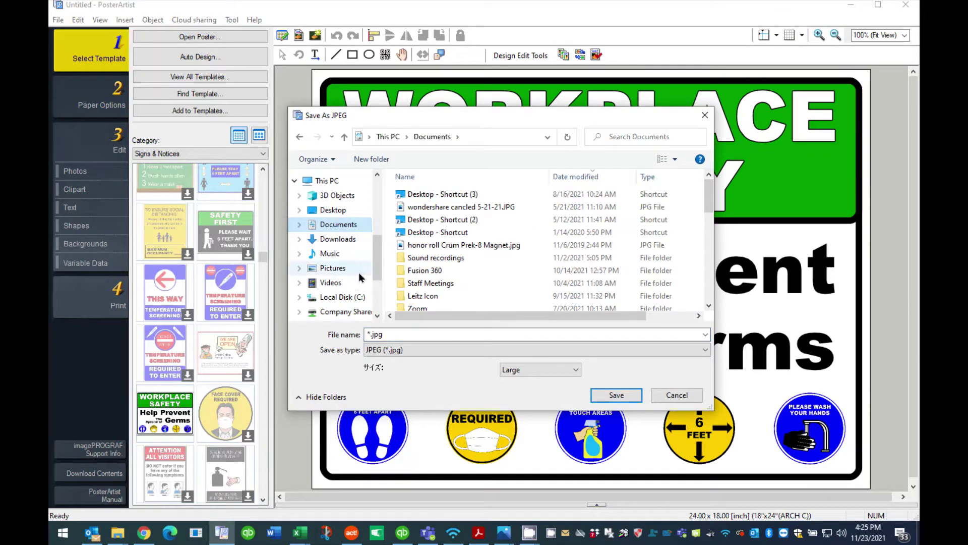
{"action": "left_click_drag", "start_coordinate": [407, 334], "coordinate": [329, 333]}
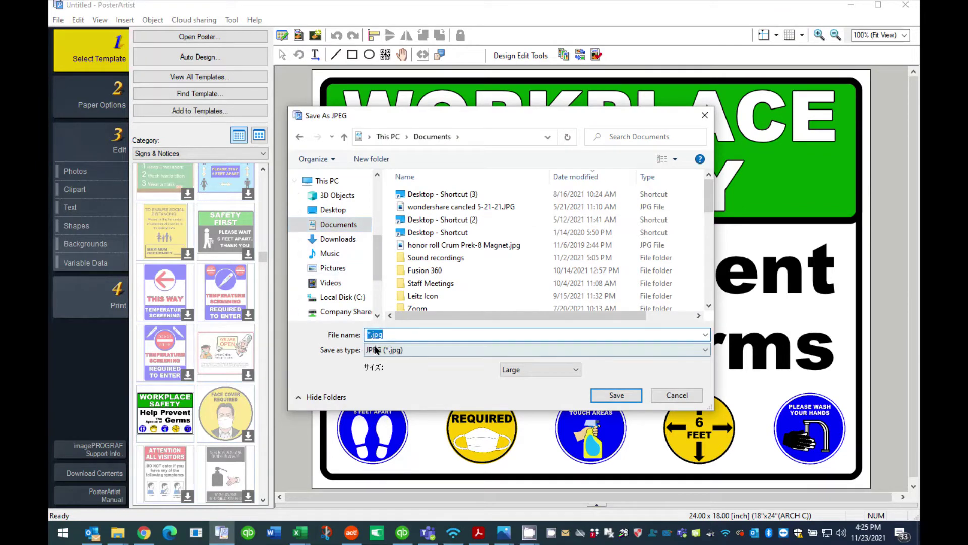
{"action": "type", "text": "Work"}
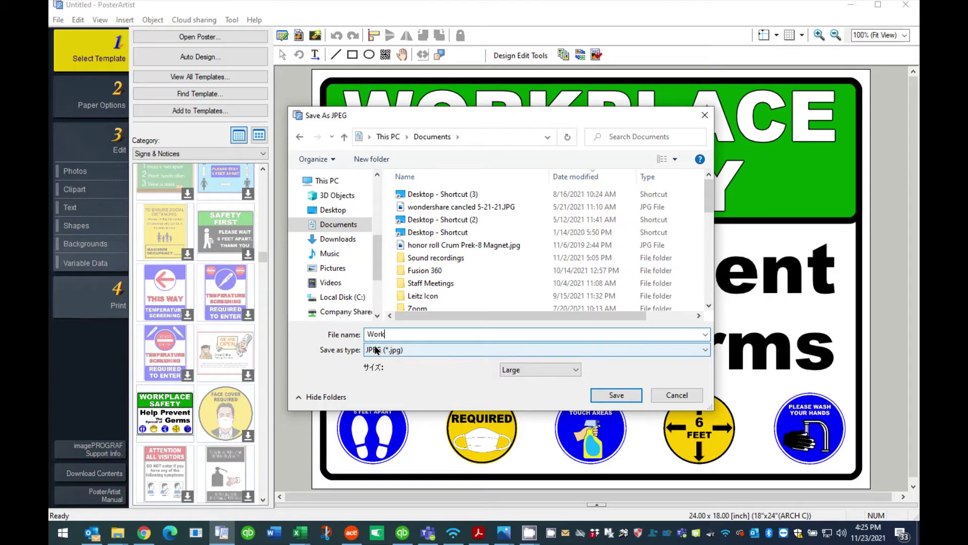
{"action": "type", "text": "place decal"}
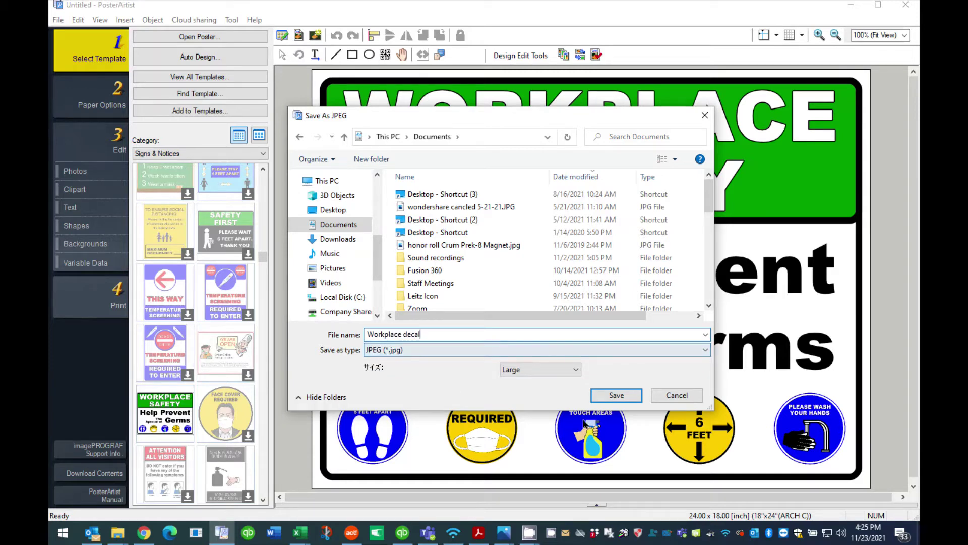
{"action": "left_click", "coordinate": [617, 395]}
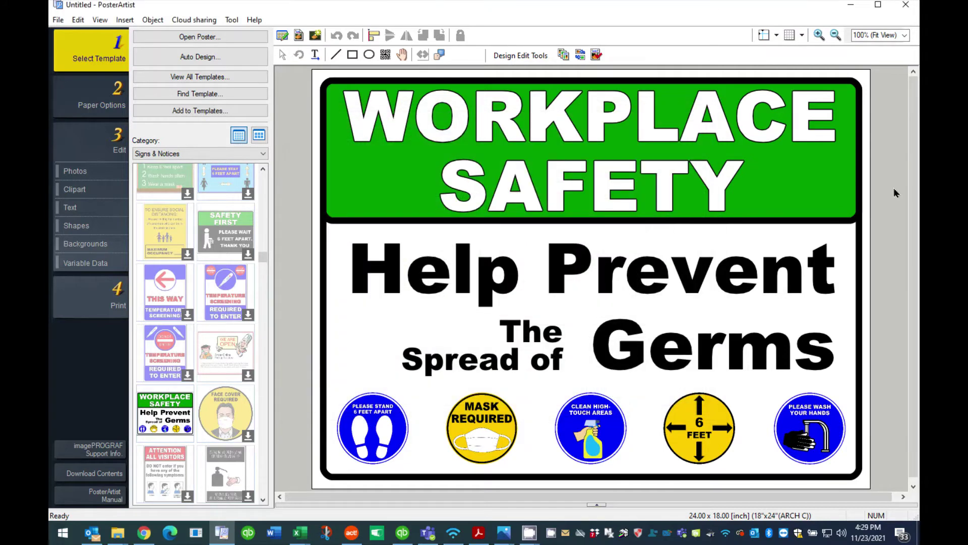
Save the poster and exit PosterArtist
{"action": "left_click", "coordinate": [58, 20]}
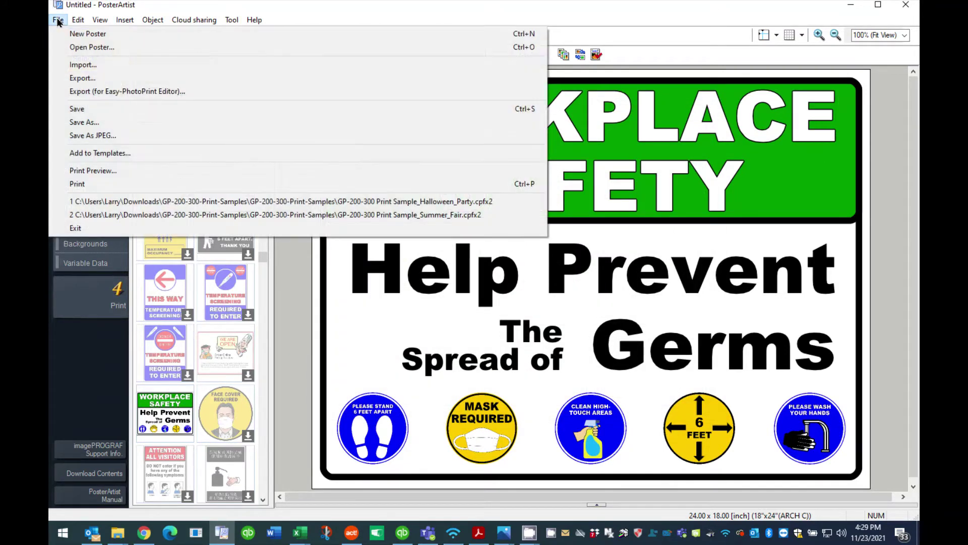
{"action": "left_click", "coordinate": [78, 107]}
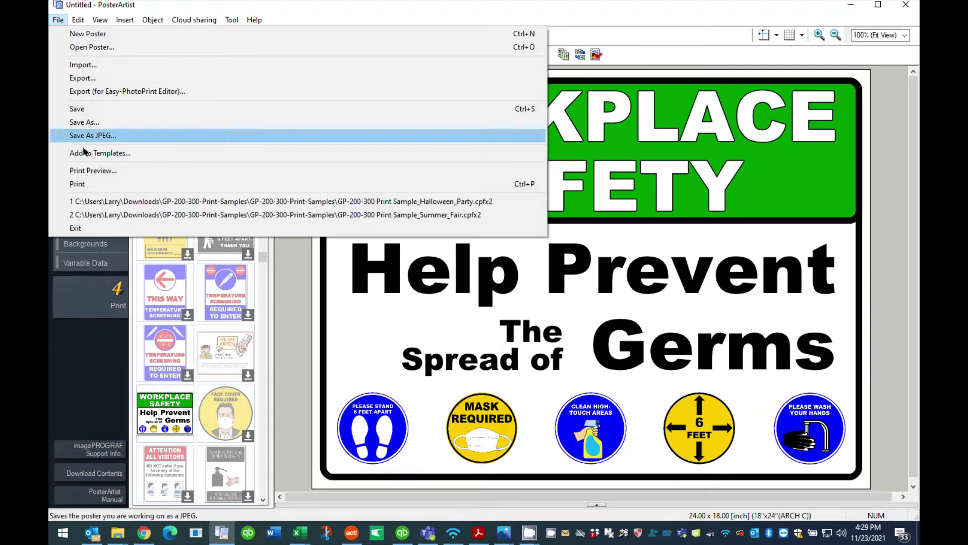
{"action": "left_click", "coordinate": [75, 228]}
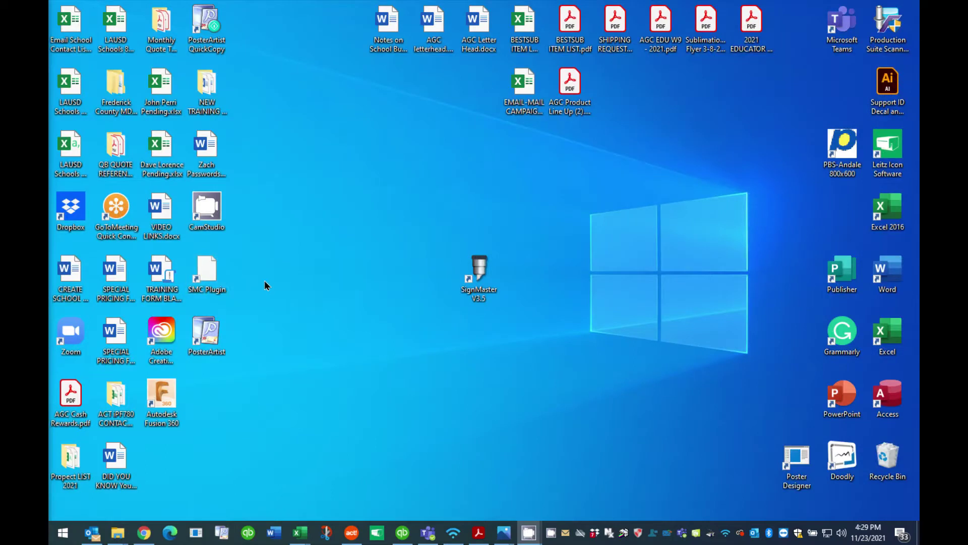
Launch SignMaster V3.5 from its desktop icon
{"action": "double_click", "coordinate": [480, 274]}
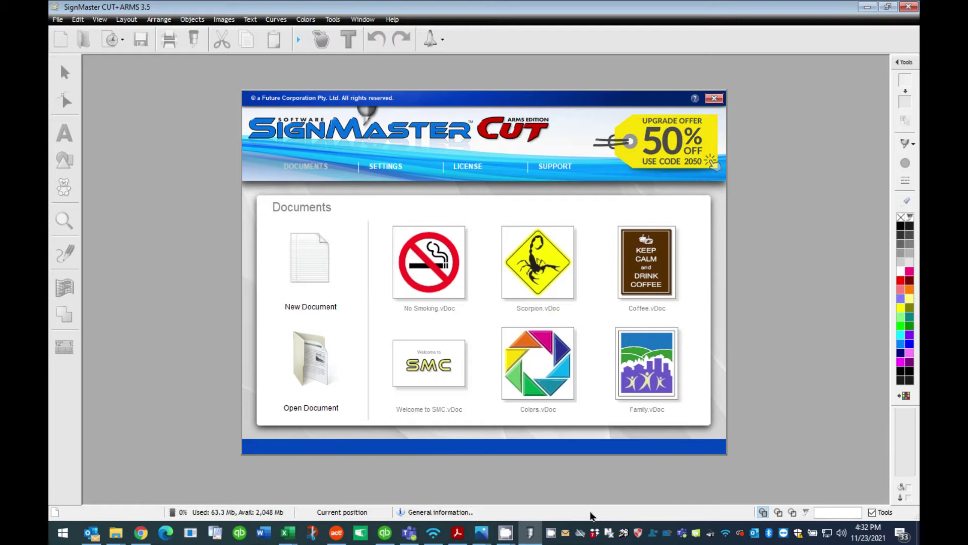
Create a new blank Untitled.vDoc page from the Documents start screen
{"action": "left_click", "coordinate": [309, 260]}
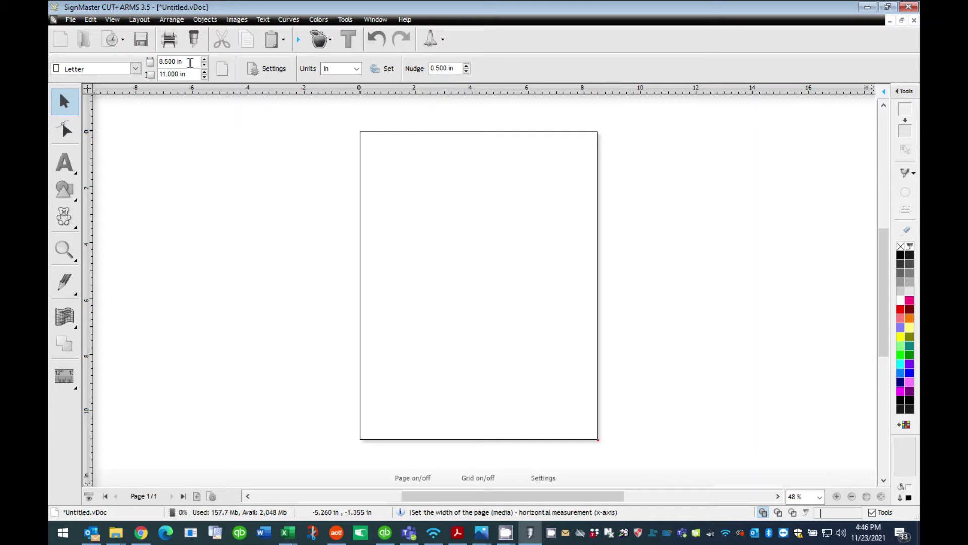
Change the page width to 23 in, giving a 23 x 11 in page
{"action": "left_click", "coordinate": [190, 63]}
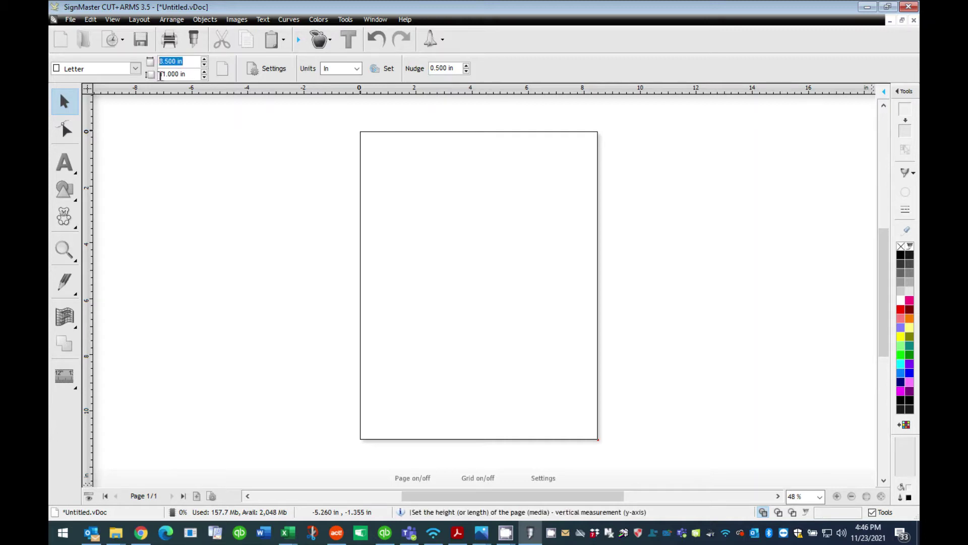
{"action": "type", "text": "23"}
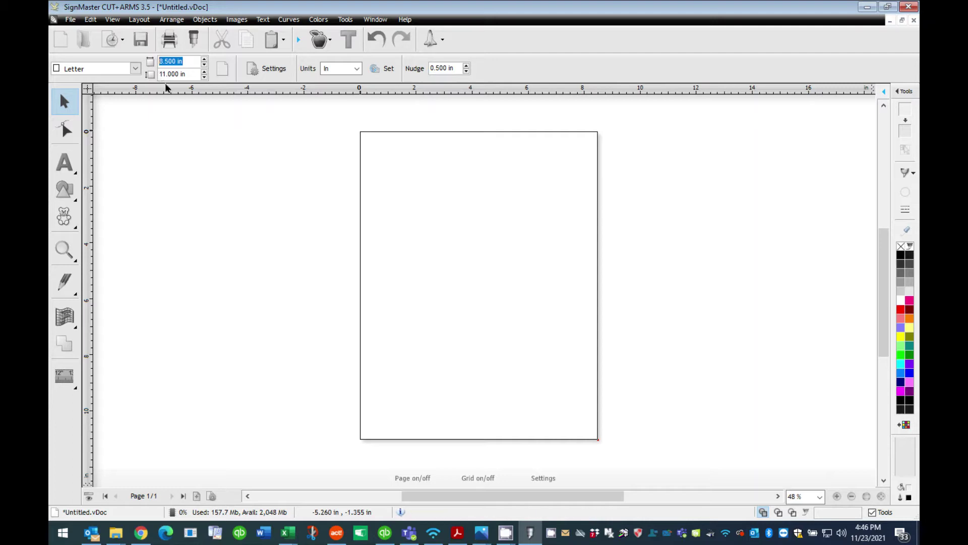
{"action": "key", "text": "Return"}
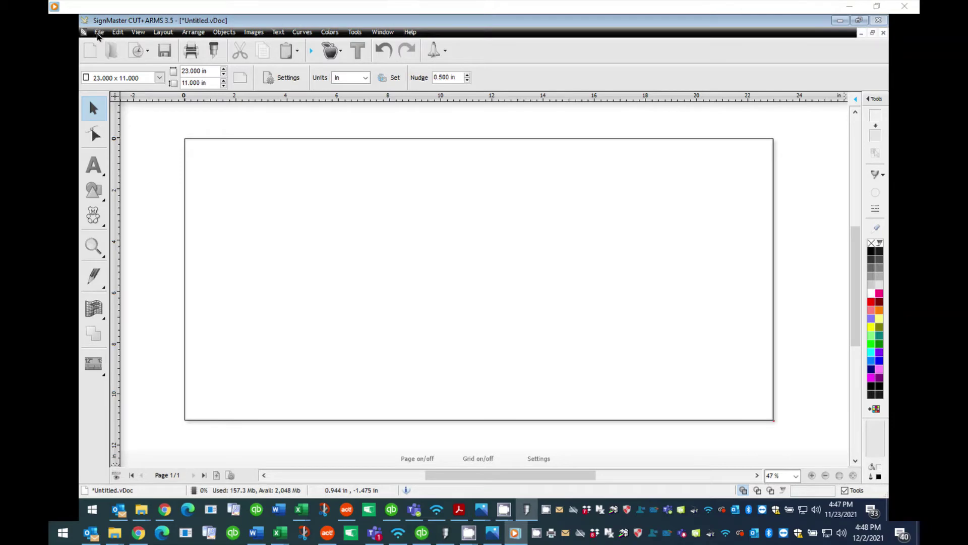
Import Workplace decal.jpg via File > Import and drop it at the page's top-left corner
{"action": "left_click", "coordinate": [99, 32]}
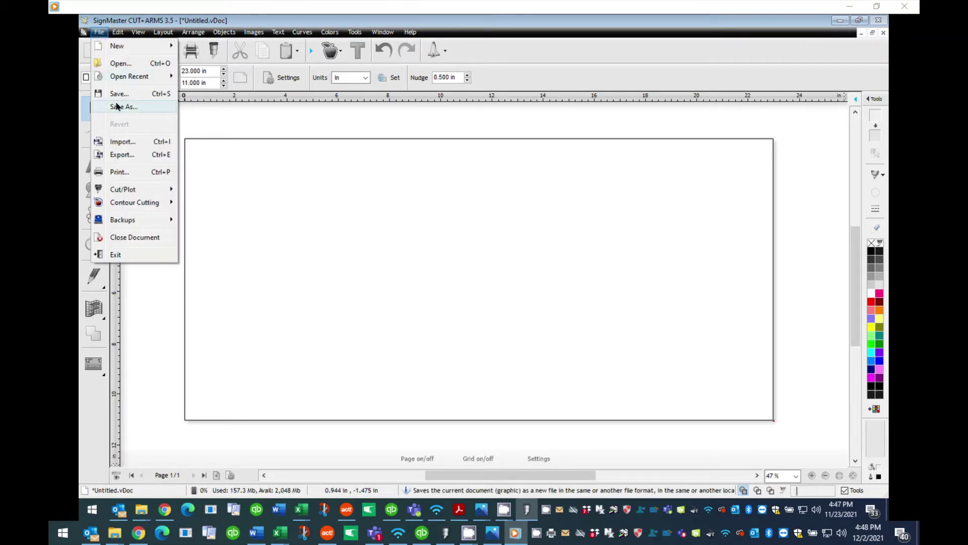
{"action": "left_click", "coordinate": [124, 143]}
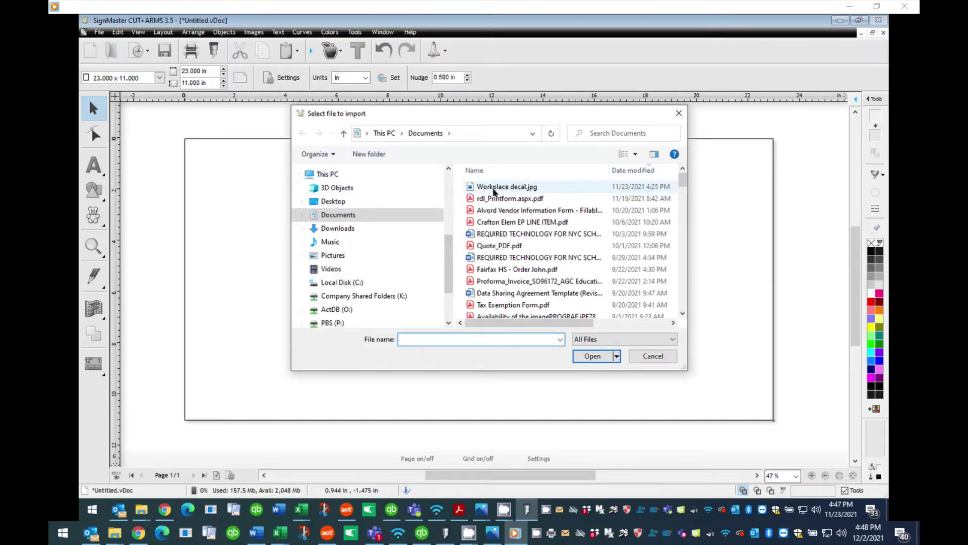
{"action": "double_click", "coordinate": [494, 188]}
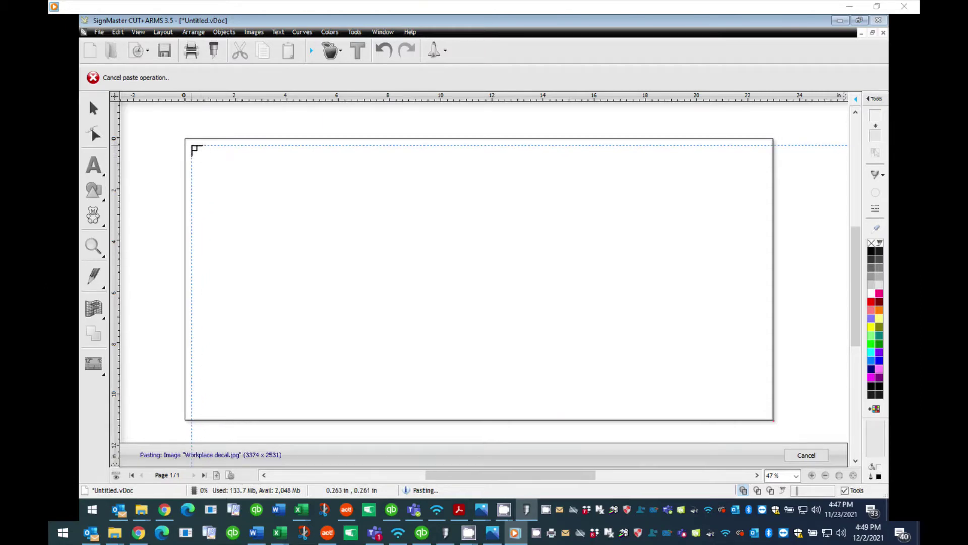
{"action": "left_click", "coordinate": [192, 145]}
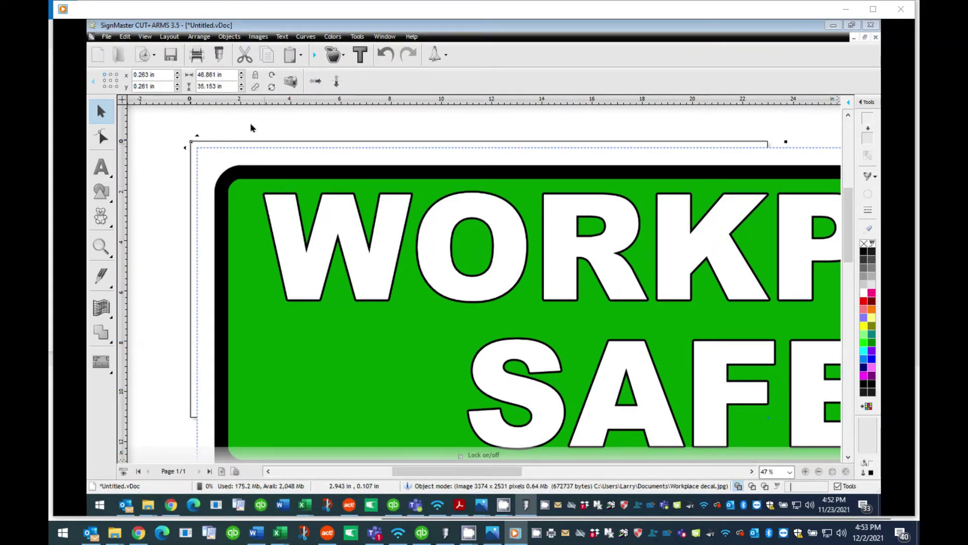
Set the decal image's width to 3 in, scaling it to 3 x 2.25 in
{"action": "left_click", "coordinate": [198, 76]}
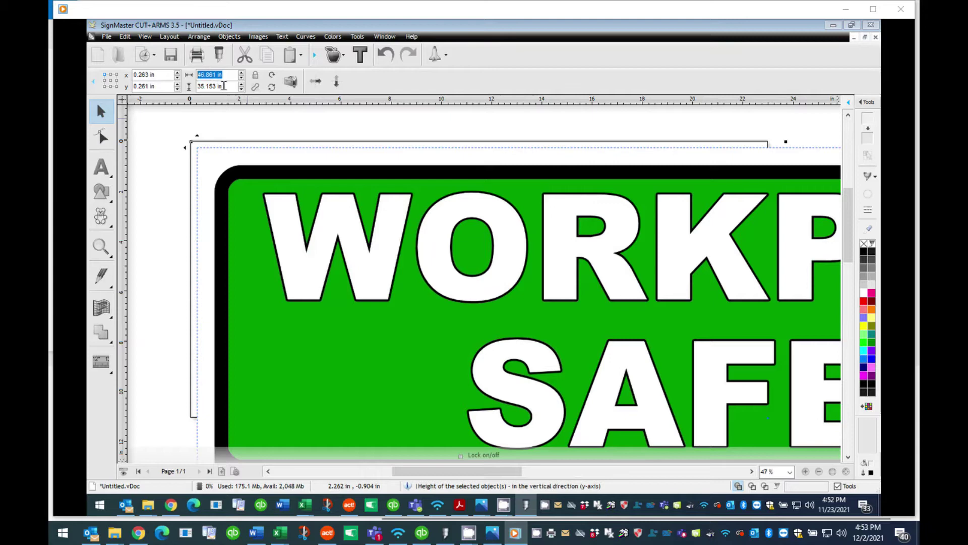
{"action": "type", "text": "3"}
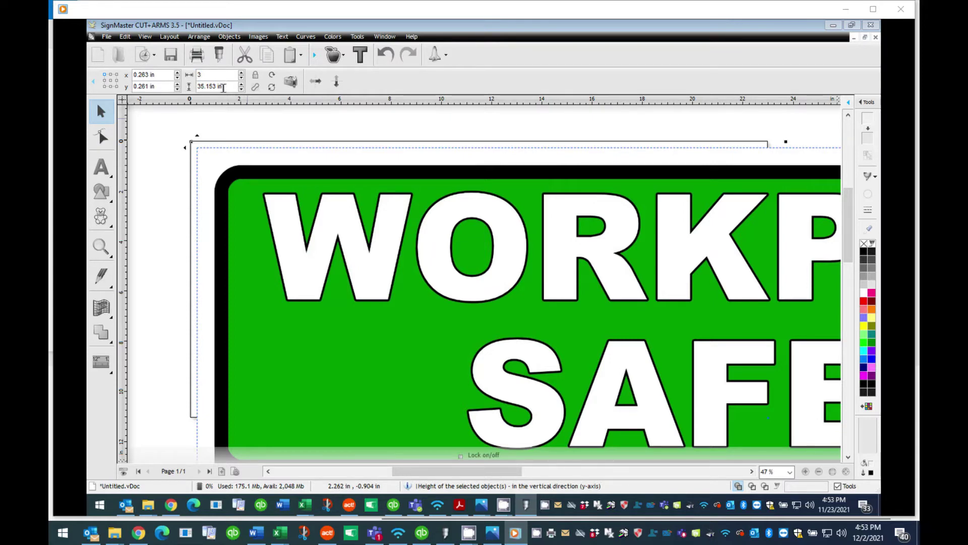
{"action": "key", "text": "Return"}
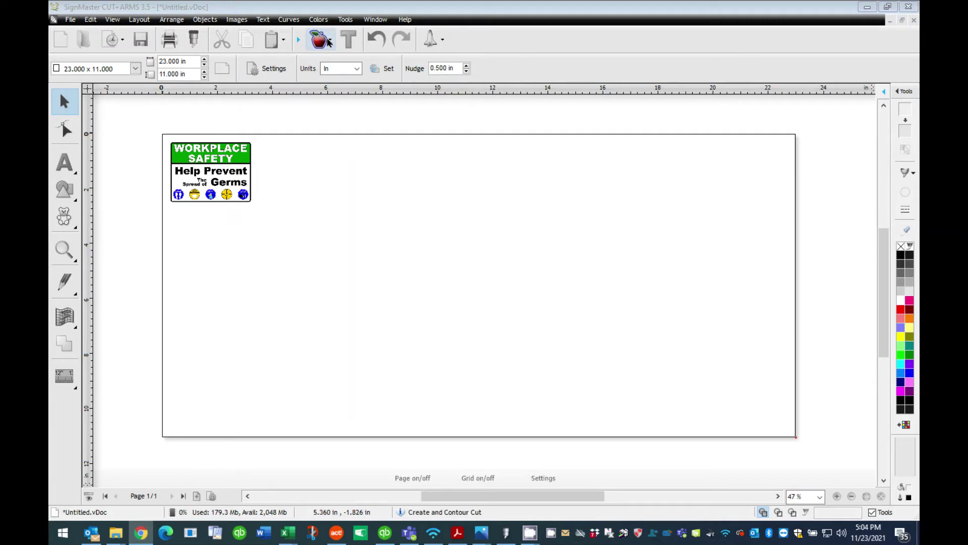
Select the decal and choose Create Cut Contour from the Contour Cut dropdown
{"action": "left_click", "coordinate": [329, 41]}
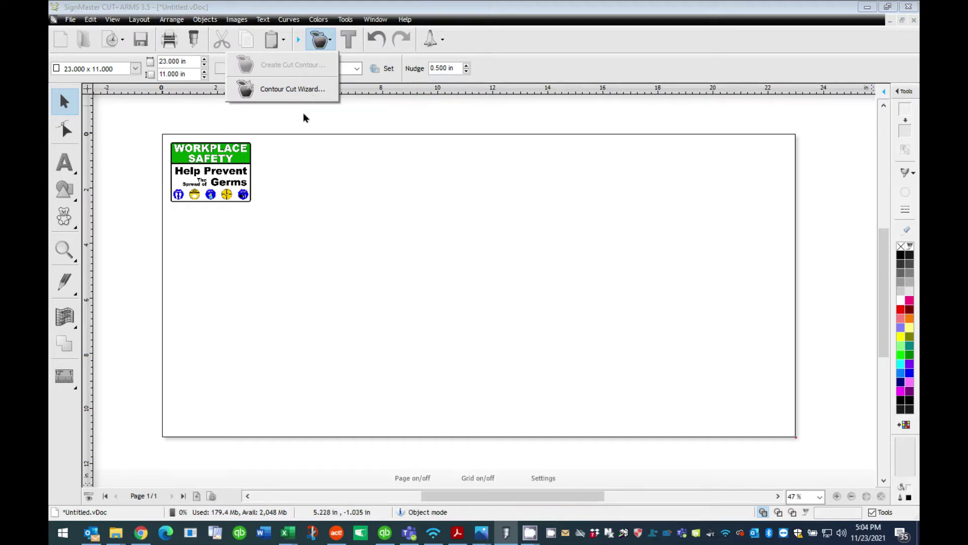
{"action": "left_click", "coordinate": [228, 166]}
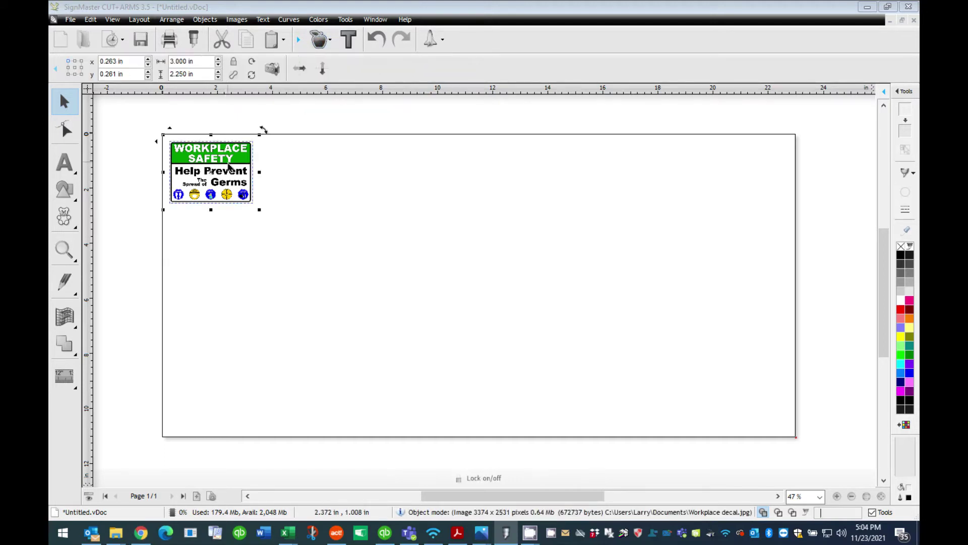
{"action": "left_click", "coordinate": [329, 41]}
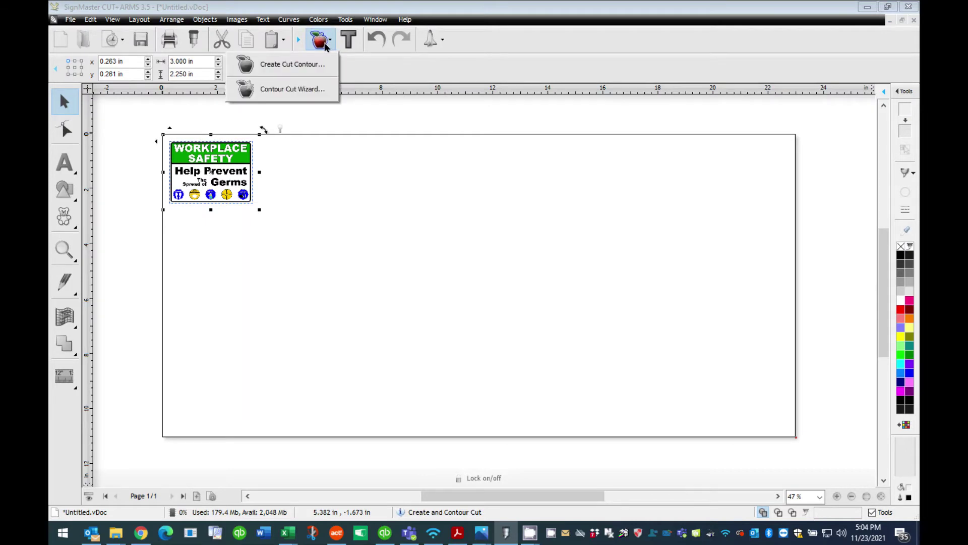
{"action": "left_click", "coordinate": [311, 70]}
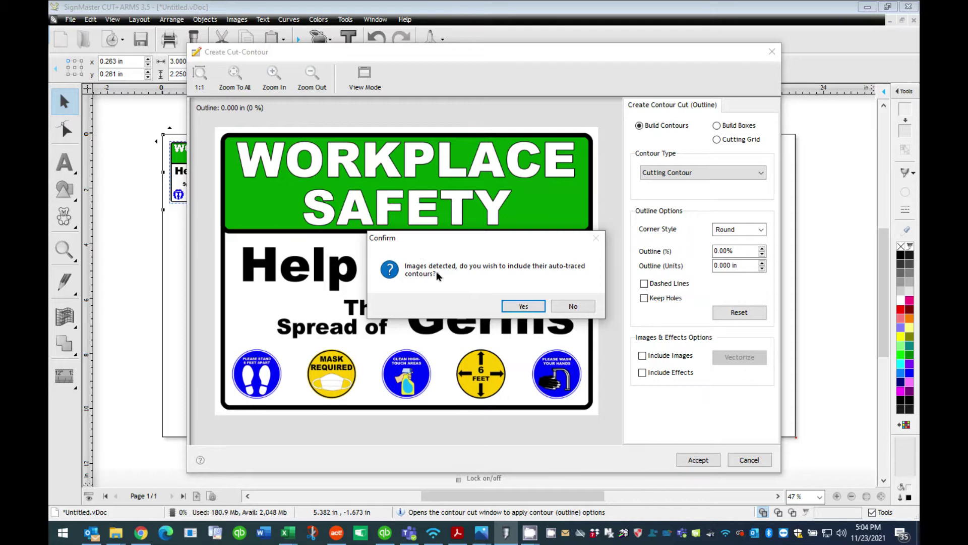
Accept image contours, trace the decal's outlines and apply the traced result
{"action": "left_click", "coordinate": [524, 307]}
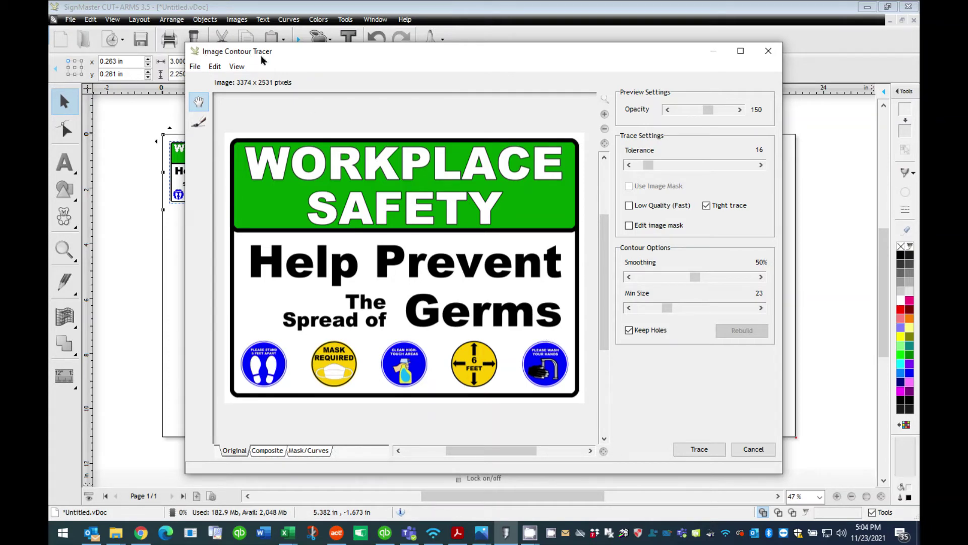
{"action": "left_click", "coordinate": [699, 449]}
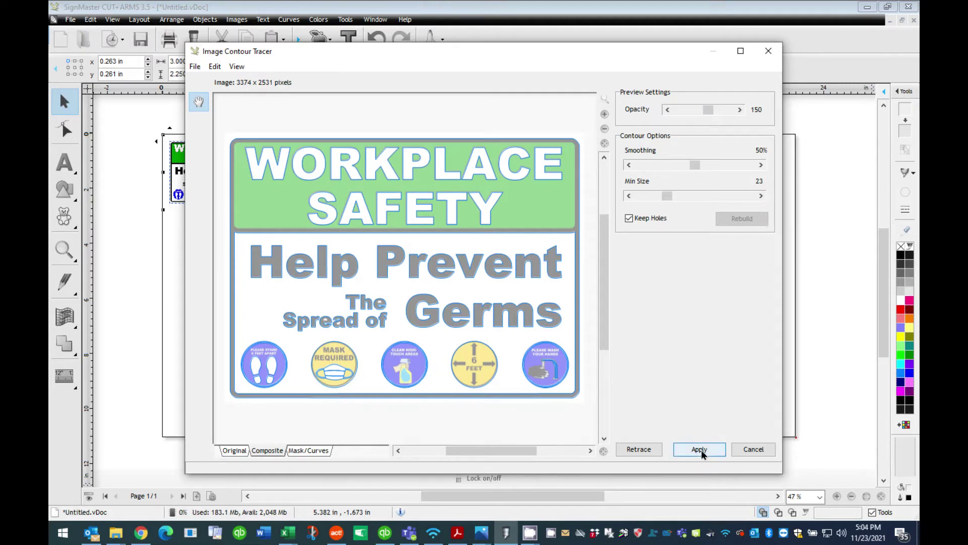
{"action": "left_click", "coordinate": [700, 449]}
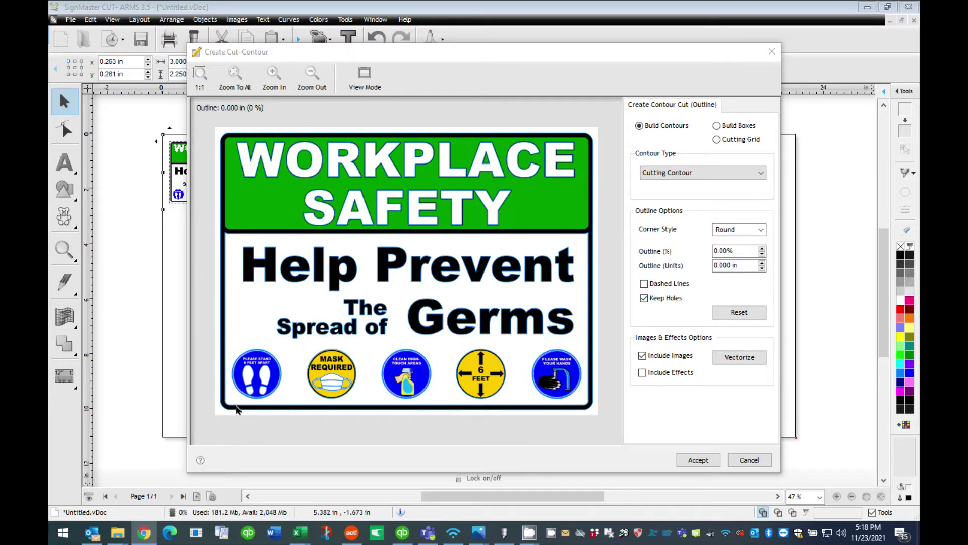
Leave Keep Holes unchecked and accept the cut contour around the decal
{"action": "left_click", "coordinate": [644, 298]}
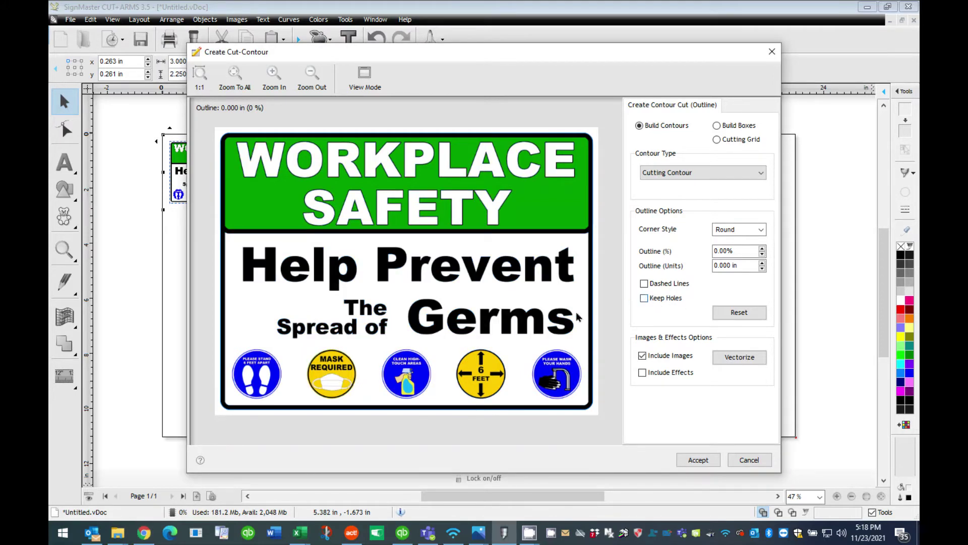
{"action": "left_click", "coordinate": [644, 298]}
{"action": "left_click", "coordinate": [645, 299]}
{"action": "left_click", "coordinate": [698, 460]}
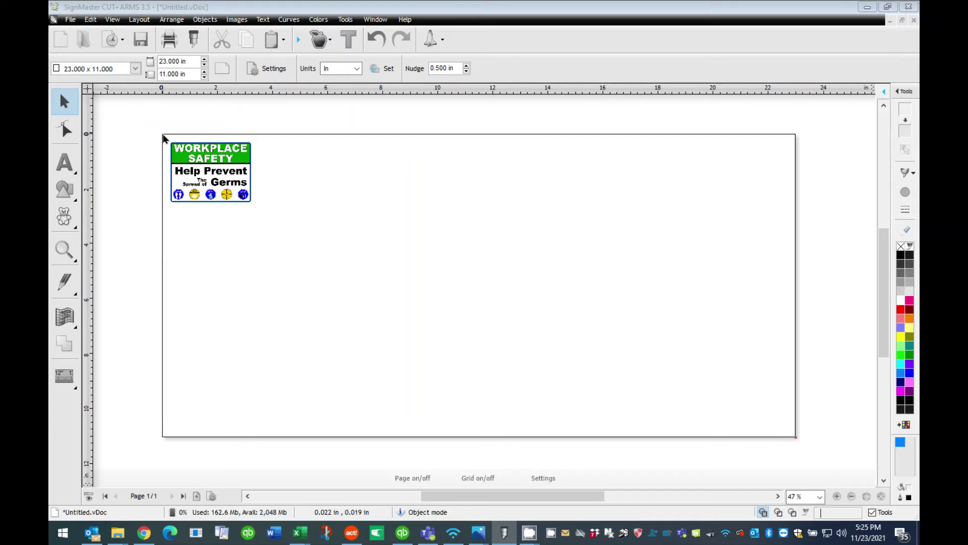
Copy the Workplace Safety decal with its contour and paste a copy to its right
{"action": "left_click_drag", "start_coordinate": [156, 122], "coordinate": [289, 231]}
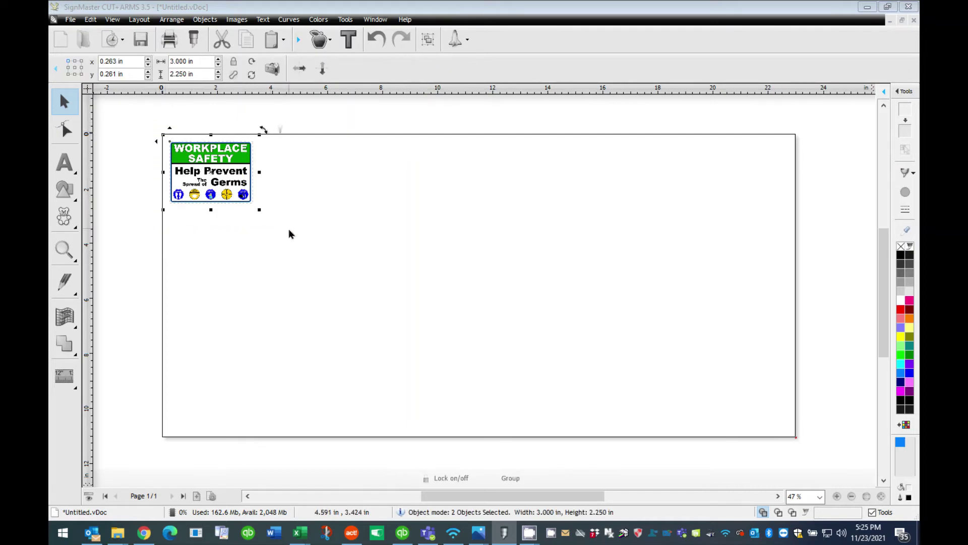
{"action": "left_click", "coordinate": [248, 47]}
{"action": "left_click", "coordinate": [283, 46]}
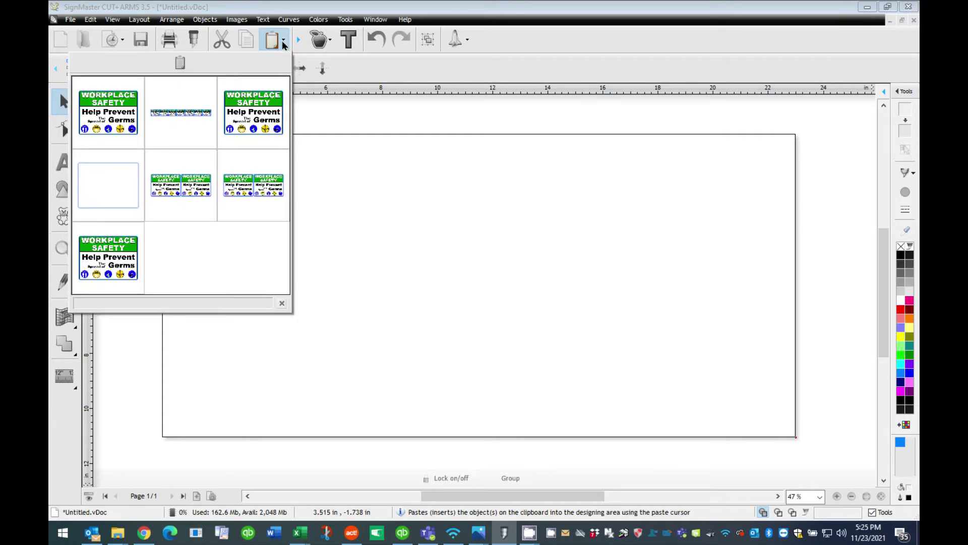
{"action": "left_click", "coordinate": [120, 116]}
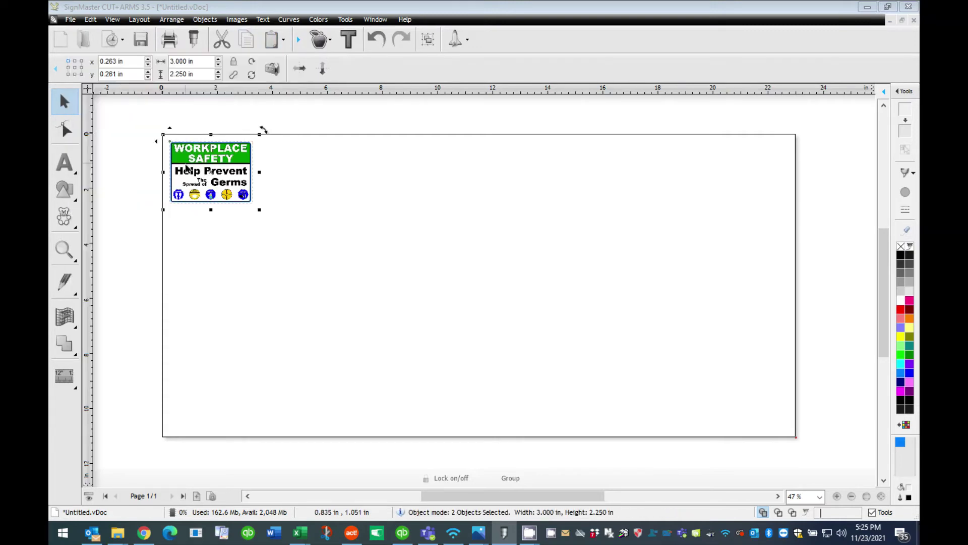
{"action": "left_click_drag", "start_coordinate": [193, 173], "coordinate": [277, 174]}
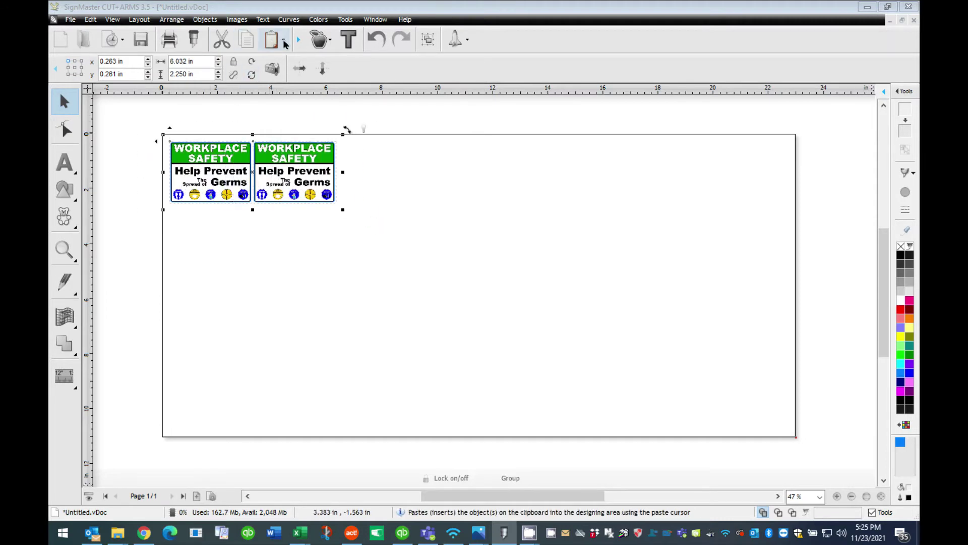
Paste more copies along the top row until it holds seven signs
{"action": "left_click", "coordinate": [283, 44]}
{"action": "left_click", "coordinate": [108, 116]}
{"action": "left_click", "coordinate": [439, 215]}
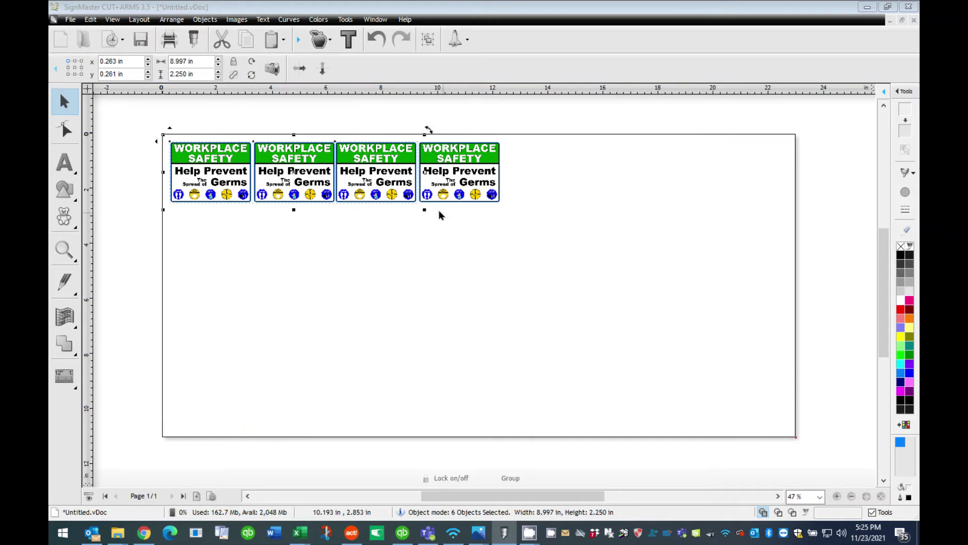
{"action": "left_click", "coordinate": [283, 39]}
{"action": "left_click", "coordinate": [108, 116]}
{"action": "left_click", "coordinate": [605, 215]}
Copy the whole row of seven signs and paste a second row below it
{"action": "left_click_drag", "start_coordinate": [117, 119], "coordinate": [817, 266]}
{"action": "left_click", "coordinate": [246, 39]}
{"action": "left_click", "coordinate": [283, 39]}
{"action": "left_click", "coordinate": [108, 116]}
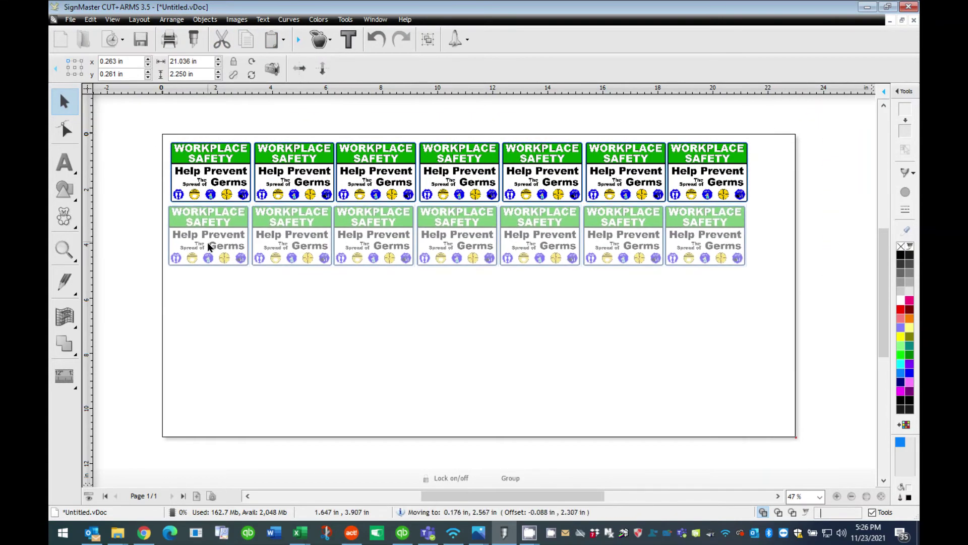
{"action": "left_click", "coordinate": [209, 246]}
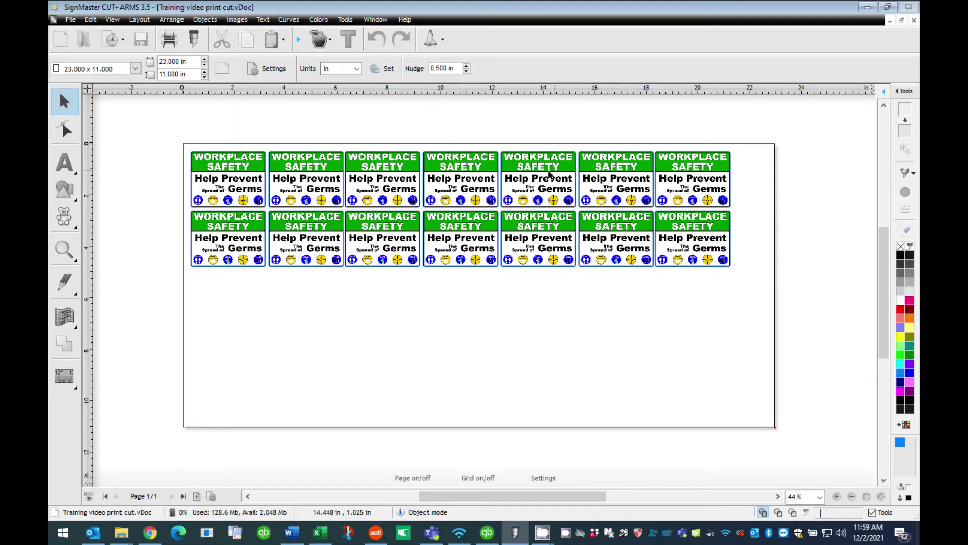
Choose Contour Cut Wizard from the Contour Cut toolbar dropdown for the two sign rows
{"action": "left_click", "coordinate": [327, 44]}
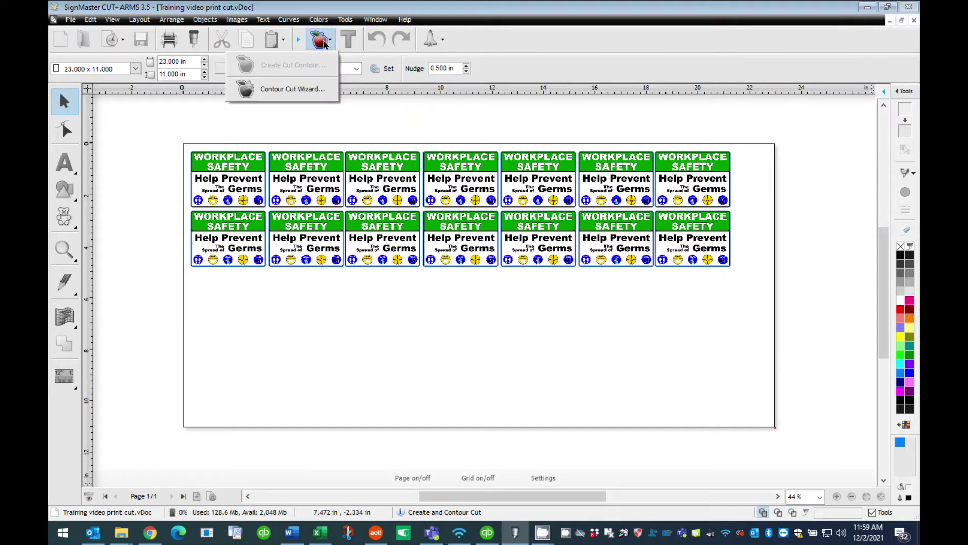
{"action": "left_click", "coordinate": [284, 90]}
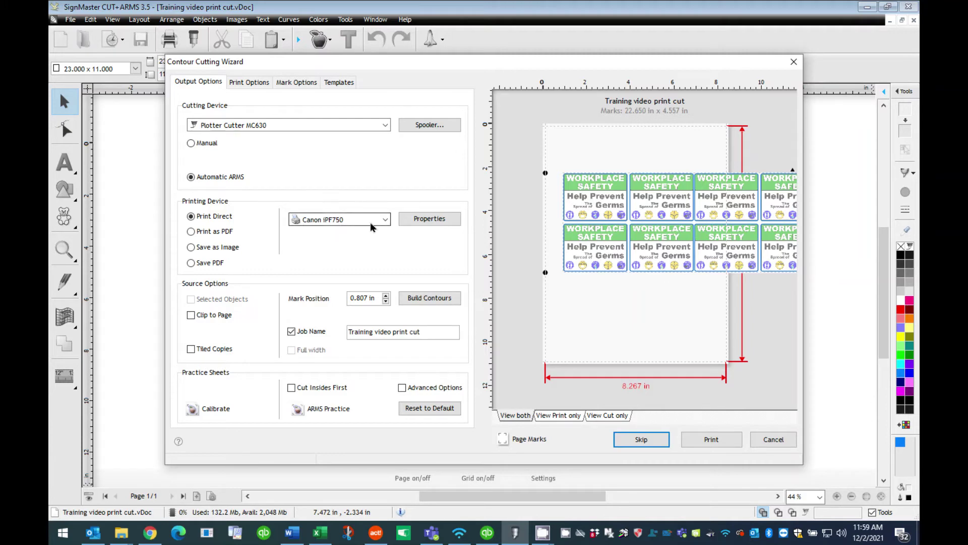
Give the Canon iPF750 a custom 24 x 11 inch roll-paper size in its Page Setup properties
{"action": "left_click", "coordinate": [423, 221]}
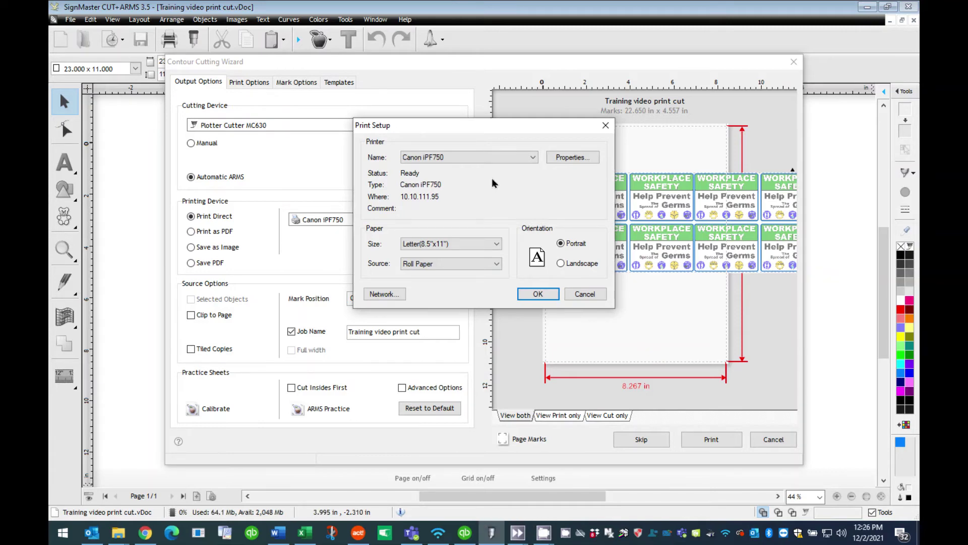
{"action": "left_click", "coordinate": [566, 159]}
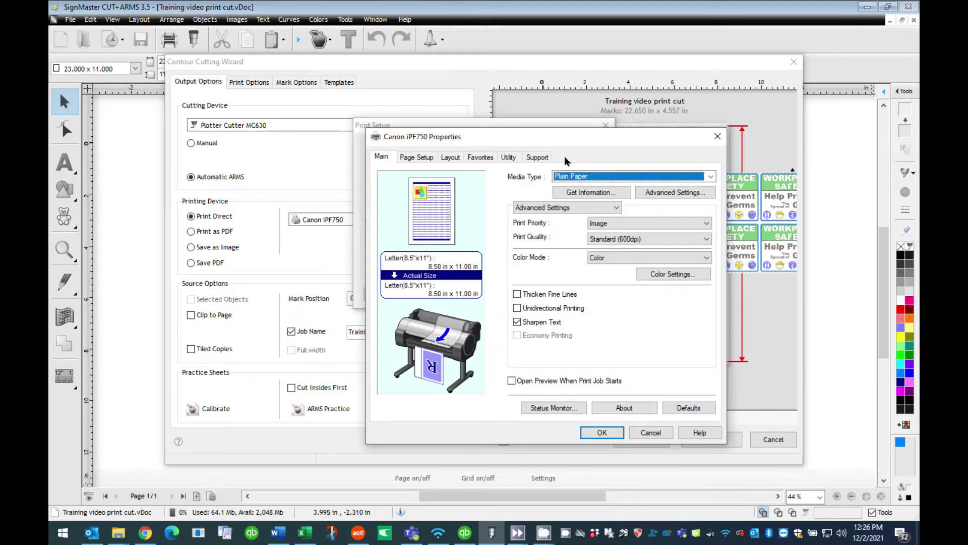
{"action": "left_click", "coordinate": [412, 157]}
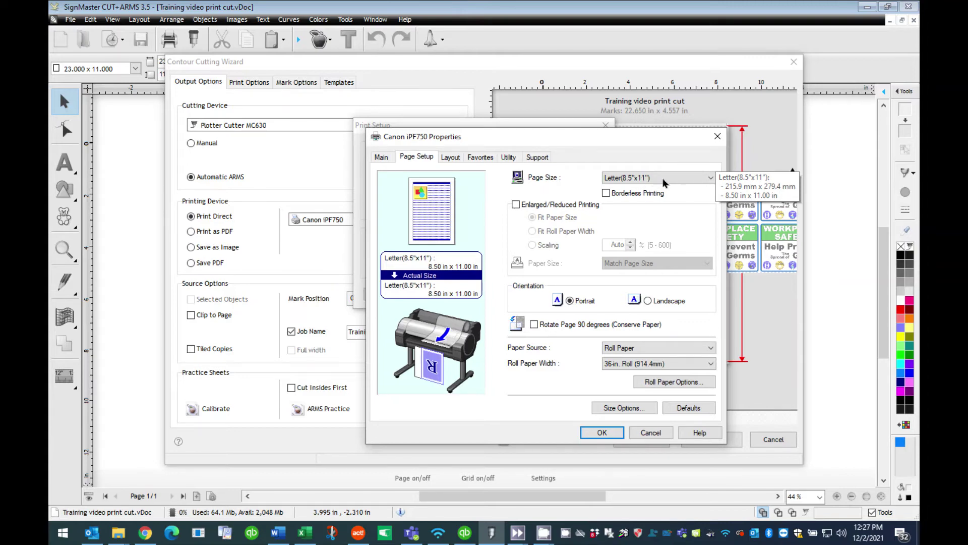
{"action": "left_click", "coordinate": [664, 183]}
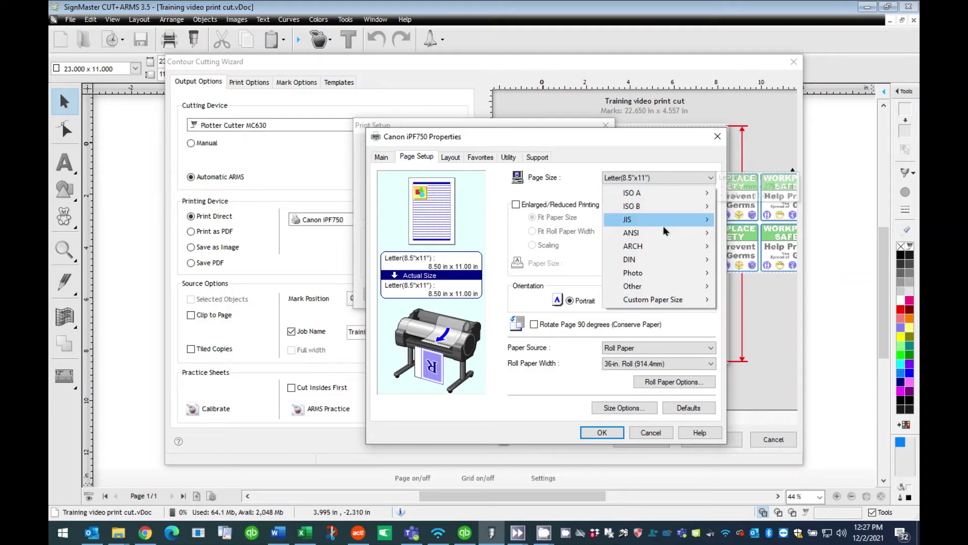
{"action": "mouse_move", "coordinate": [667, 302]}
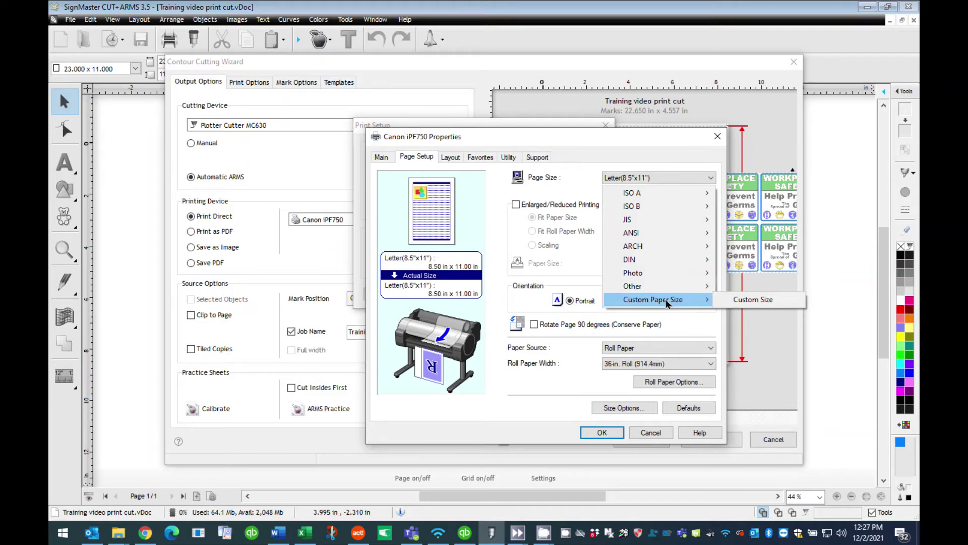
{"action": "left_click", "coordinate": [762, 303]}
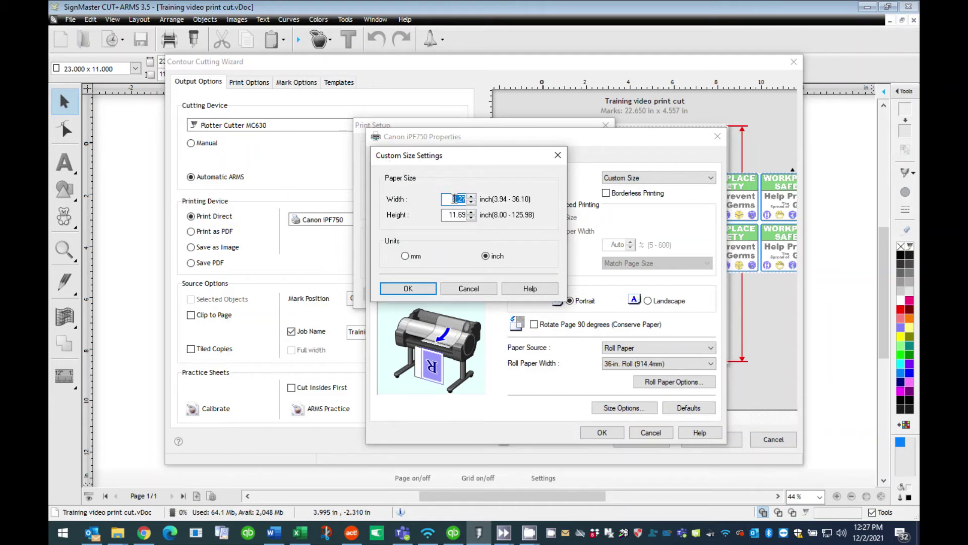
{"action": "type", "text": "24"}
{"action": "double_click", "coordinate": [456, 215]}
{"action": "type", "text": "11"}
{"action": "left_click", "coordinate": [419, 287]}
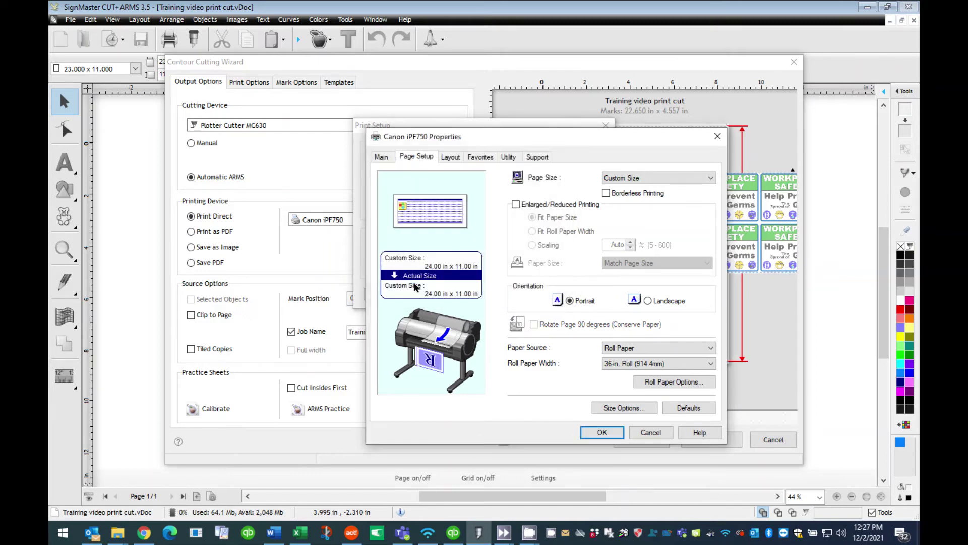
{"action": "left_click", "coordinate": [592, 433]}
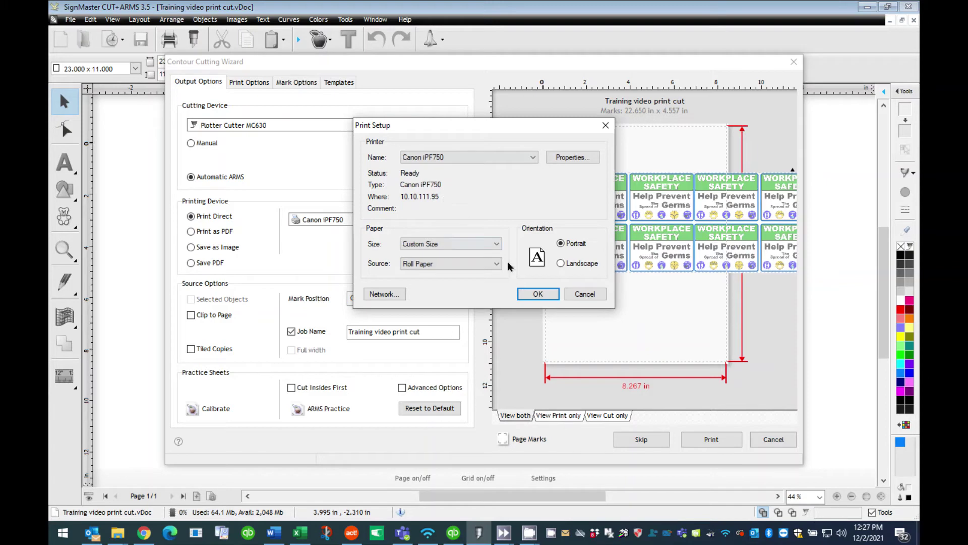
Confirm Print Setup so the wizard preview uses the 23.763 x 10.763 in sheet
{"action": "left_click", "coordinate": [536, 295]}
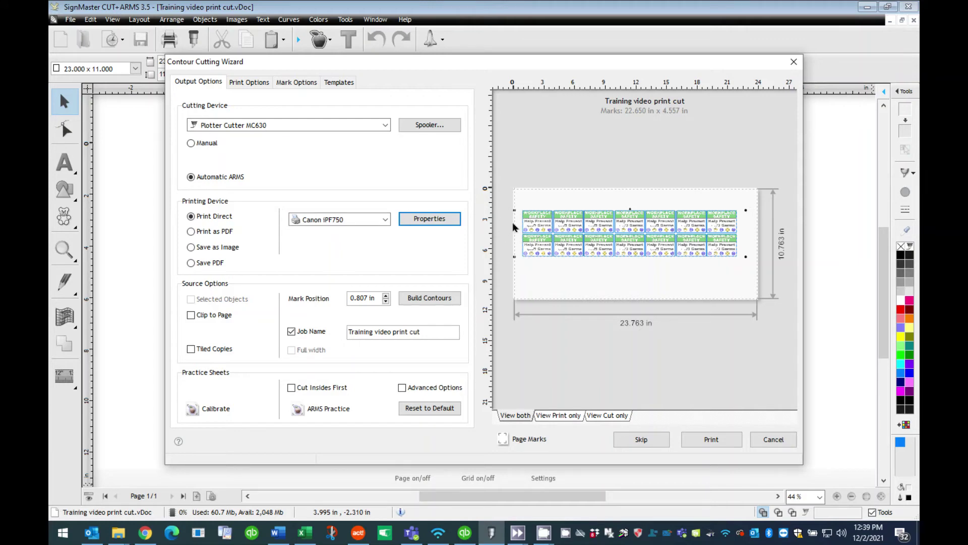
Nudge the block of signs up and right in the wizard preview
{"action": "left_click", "coordinate": [538, 229]}
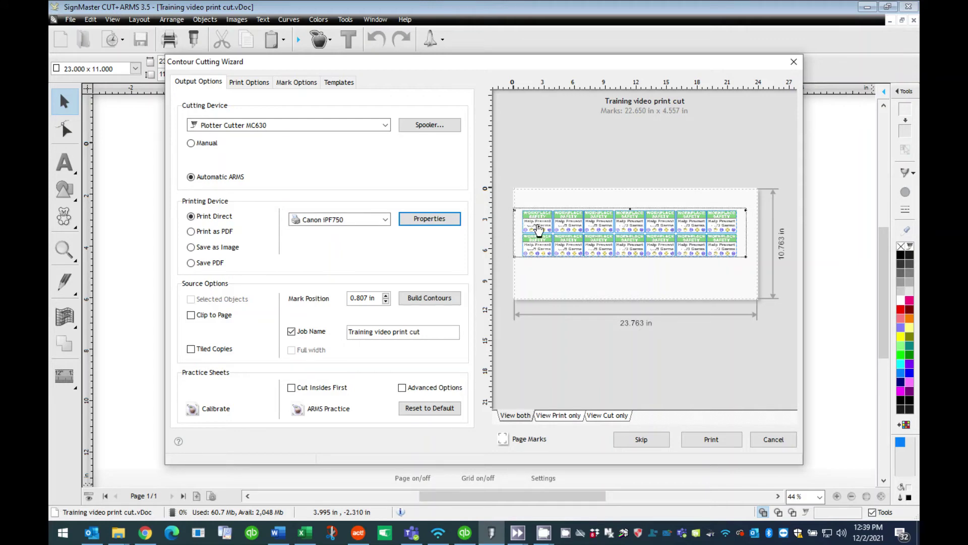
{"action": "mouse_move", "coordinate": [538, 229]}
{"action": "left_mouse_down"}
{"action": "mouse_move", "coordinate": [605, 234]}
{"action": "mouse_move", "coordinate": [560, 230]}
{"action": "mouse_move", "coordinate": [546, 217]}
{"action": "left_mouse_up"}
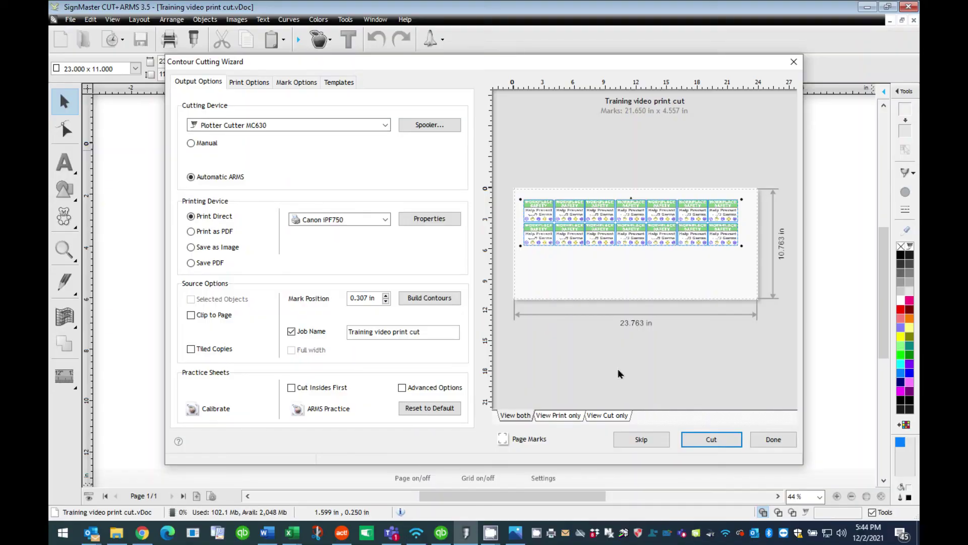
Send the contour cut to the plotter cutter and continue past the Align Cutfile Wizard
{"action": "left_click", "coordinate": [711, 439]}
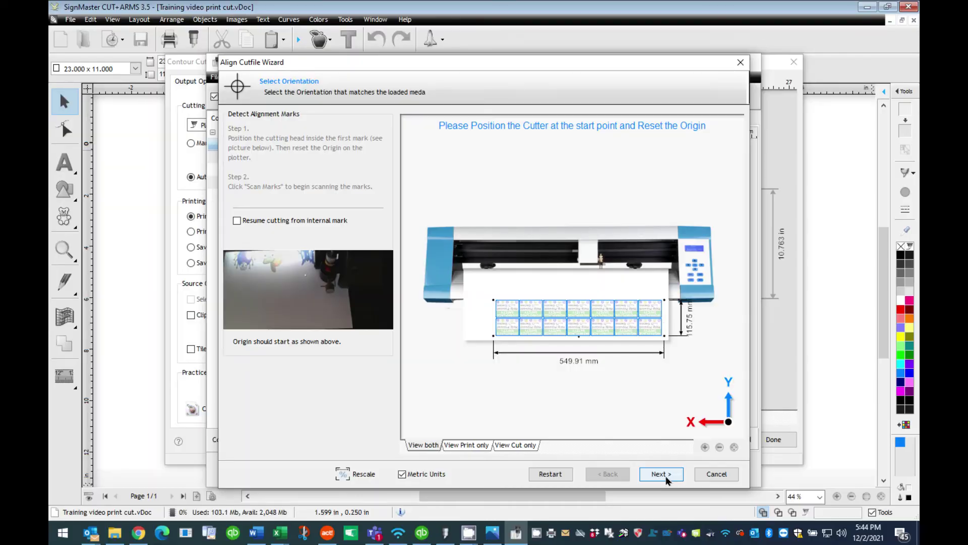
{"action": "left_click", "coordinate": [661, 474]}
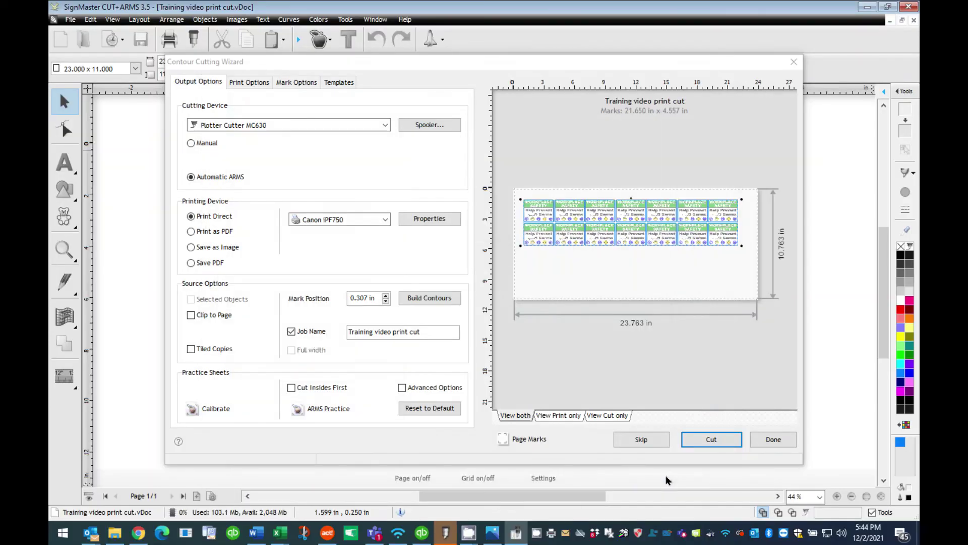